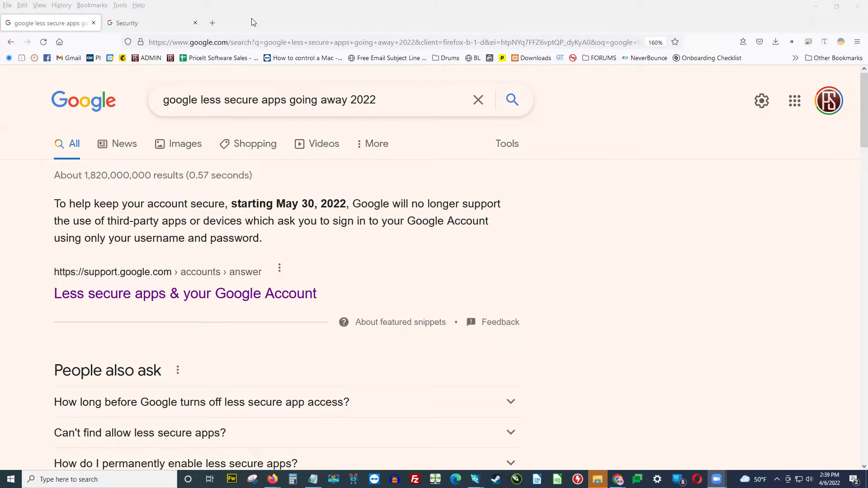
Open Google Account's Security page, where 2-Step Verification shows Off.
left_click(157, 24)
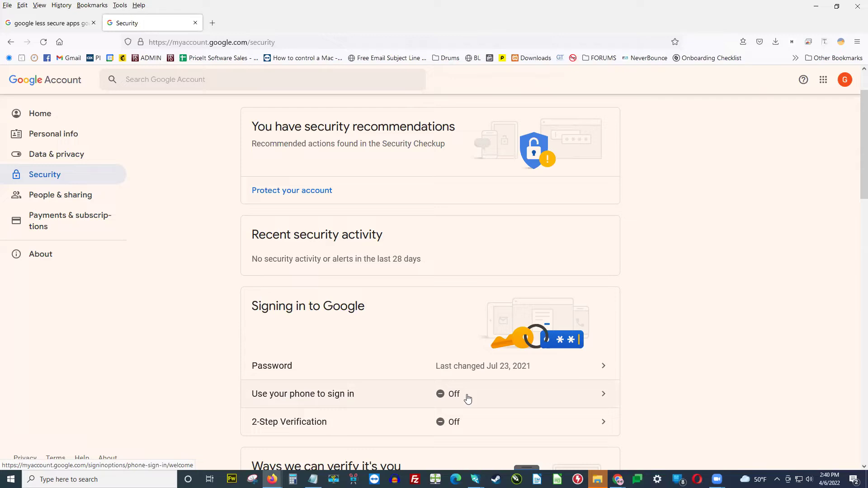
Enable 2-Step Verification using a phone number and the texted verification code.
left_click(458, 423)
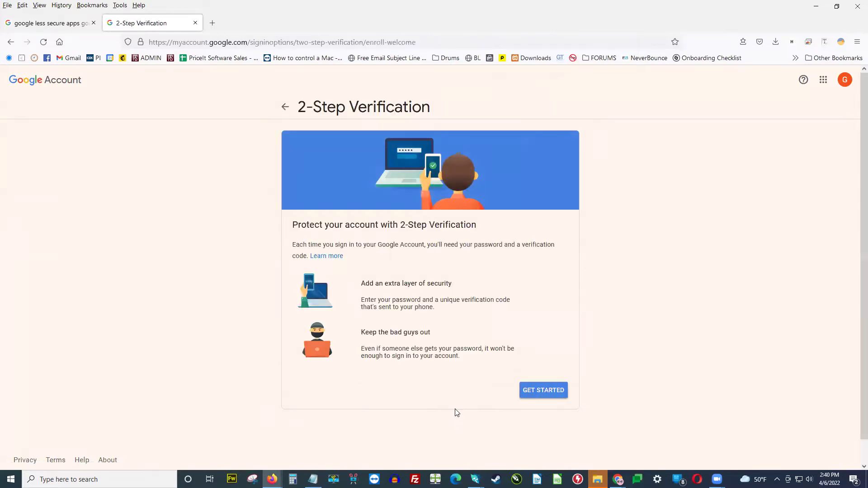
left_click(554, 392)
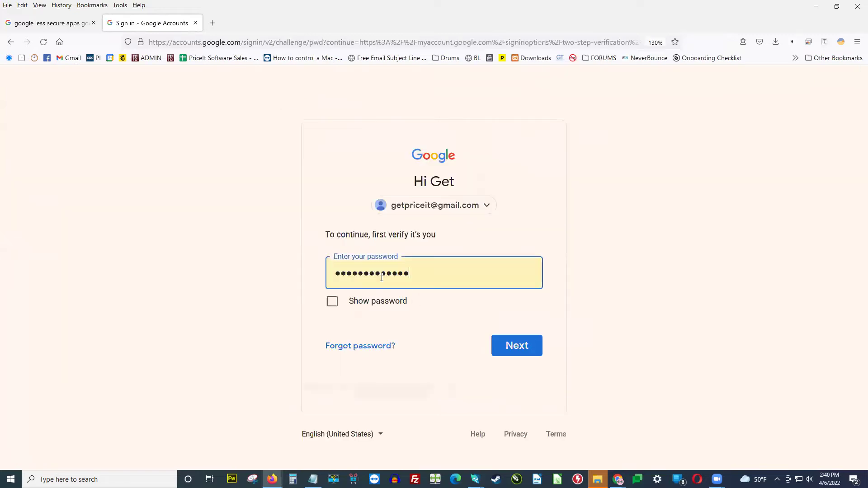
left_click(520, 347)
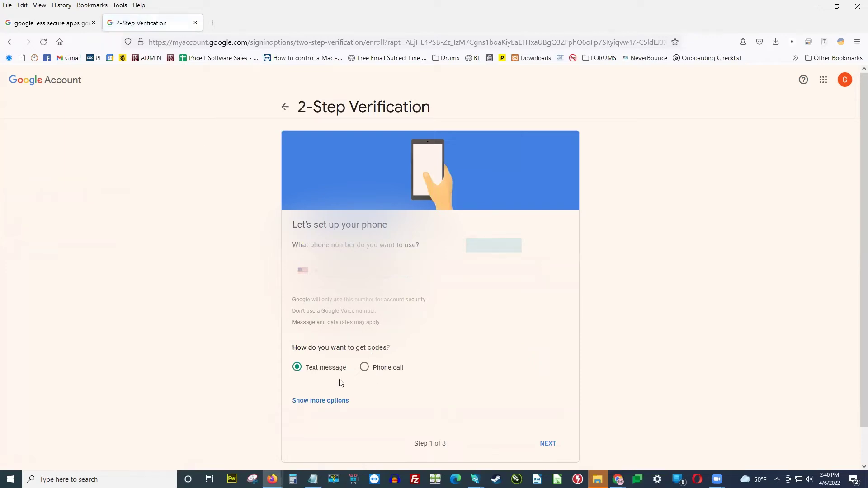
left_click(550, 444)
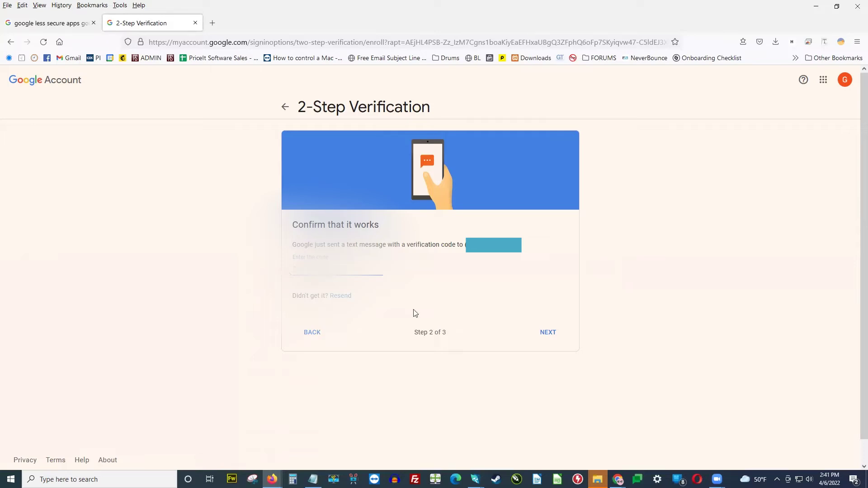
left_click(549, 335)
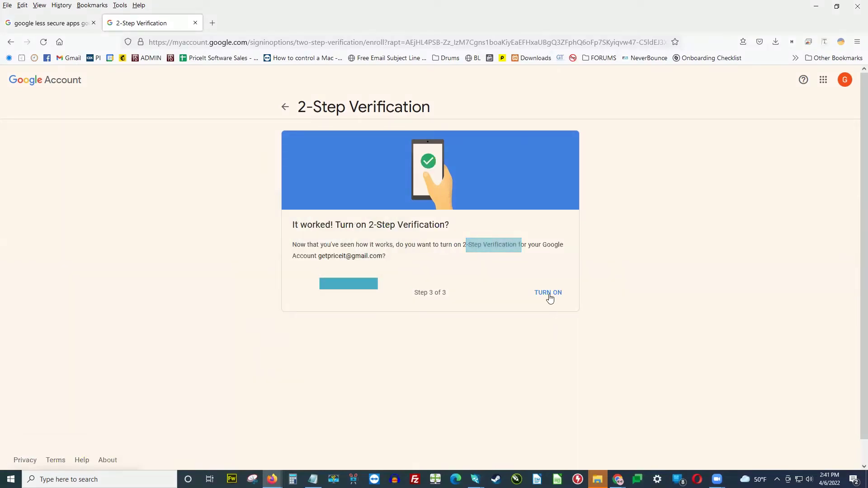
left_click(549, 294)
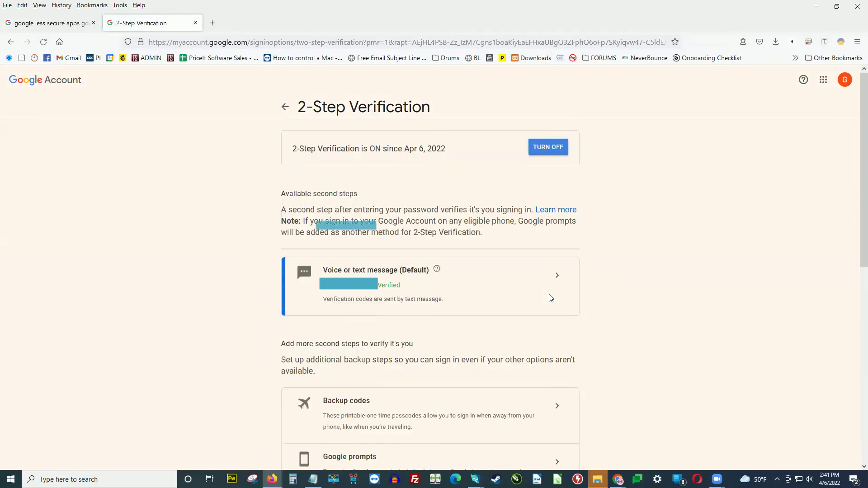
scroll(349, 136, "down", 2)
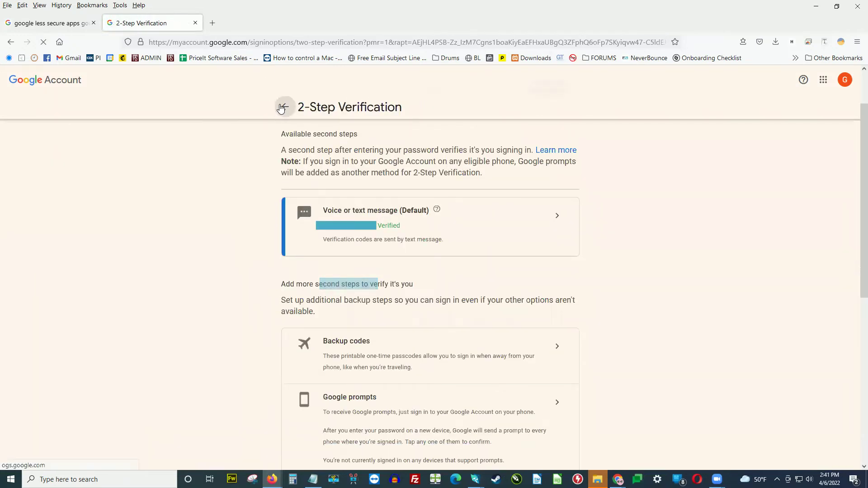
Generate an app password under the custom app name 'PriceIt Software'.
left_click(285, 106)
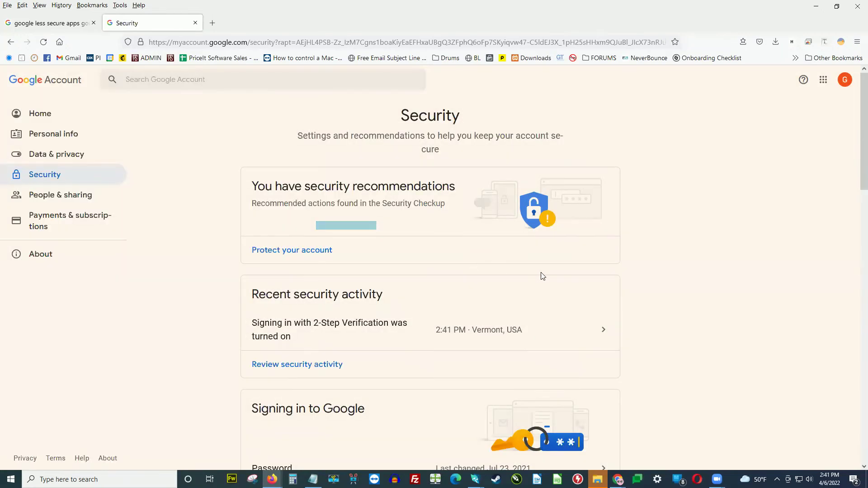
scroll(613, 278, "down", 2)
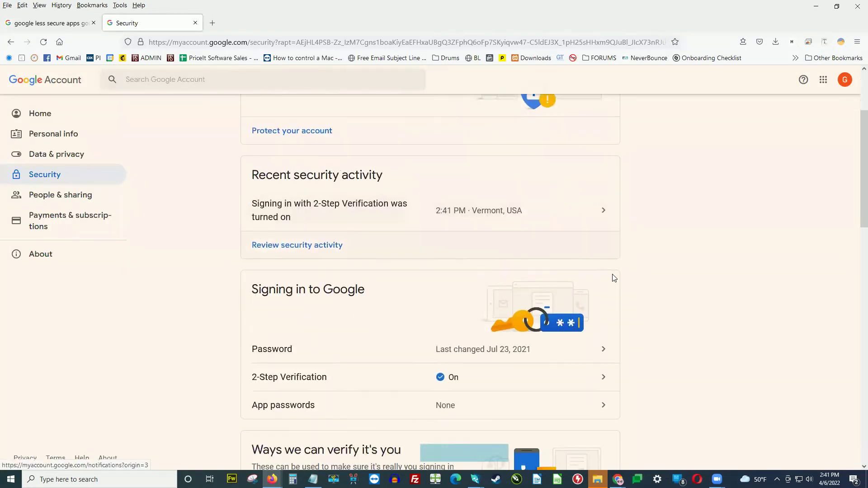
scroll(624, 272, "down", 1)
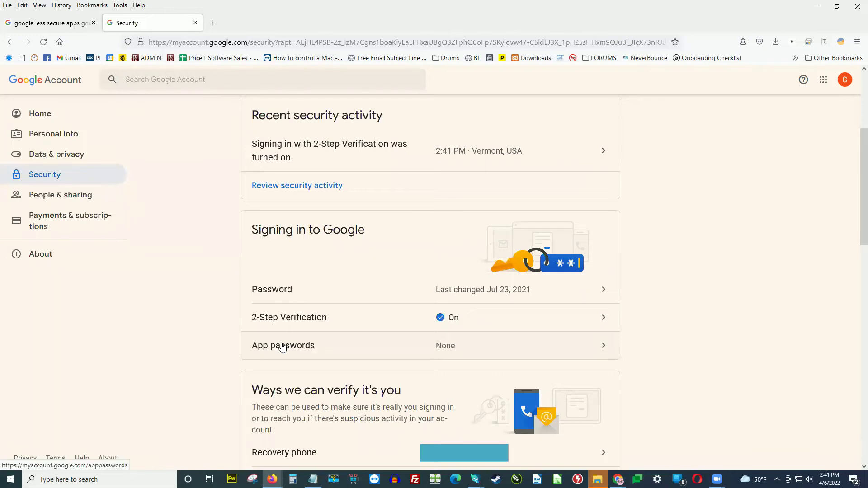
left_click(597, 349)
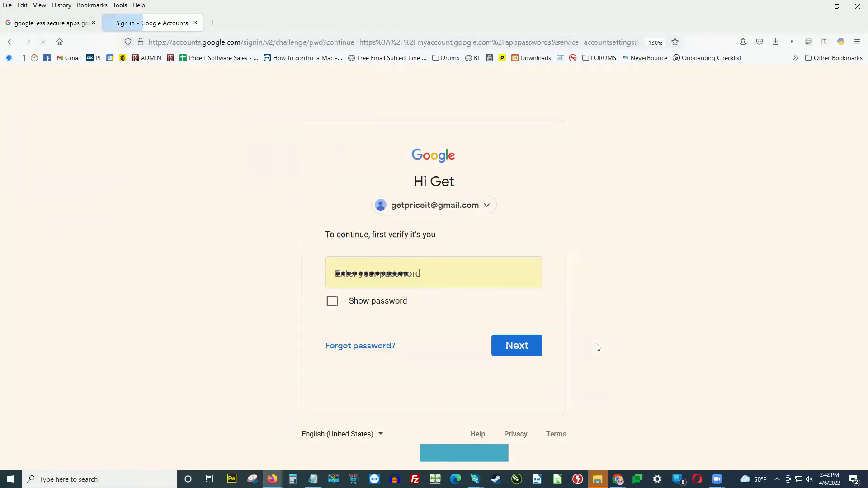
left_click(515, 348)
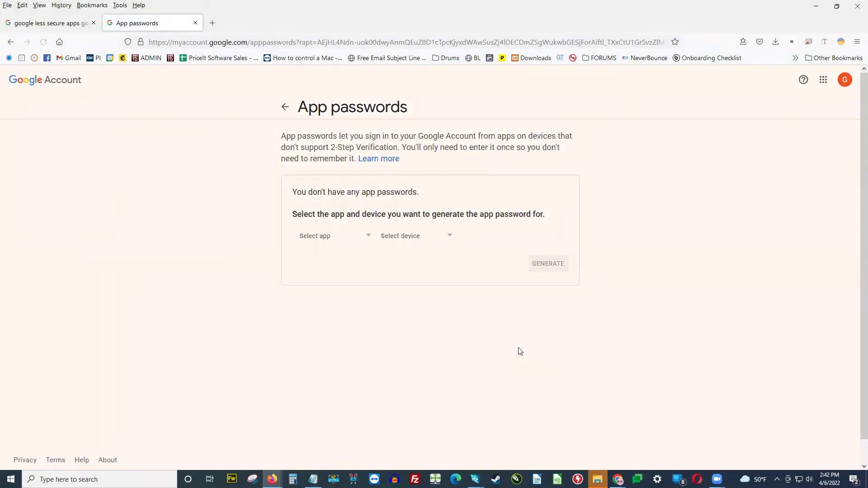
left_click(358, 242)
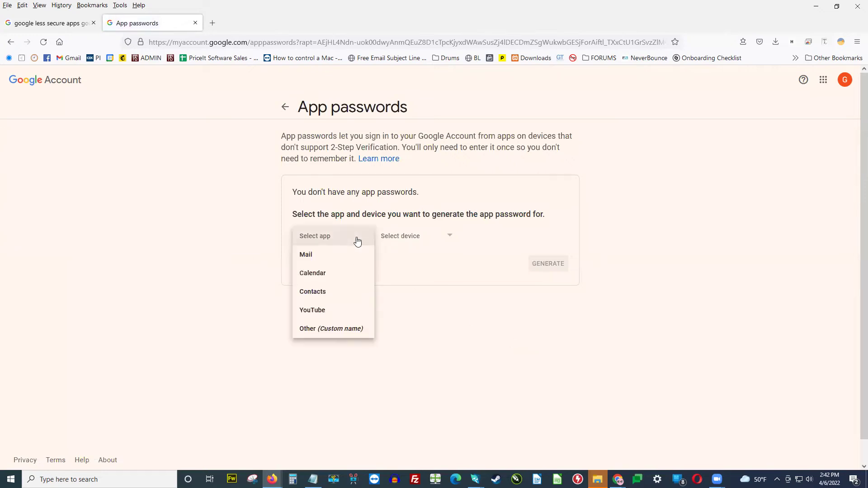
left_click(357, 329)
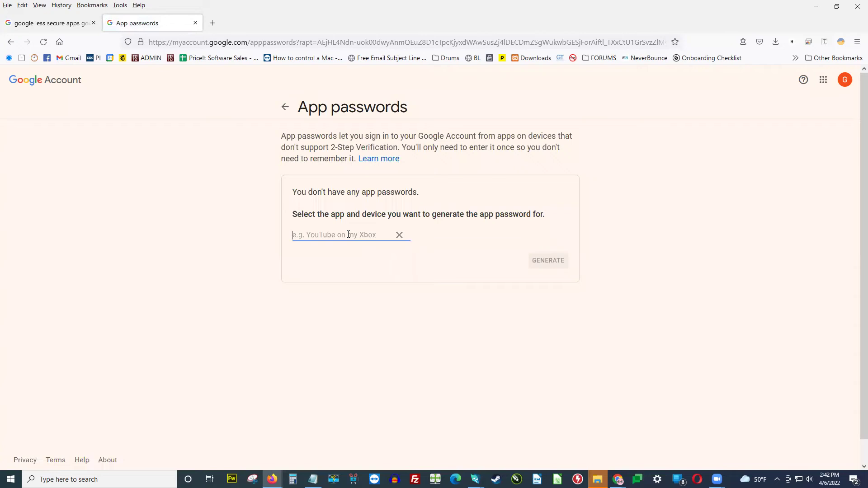
type("Pri")
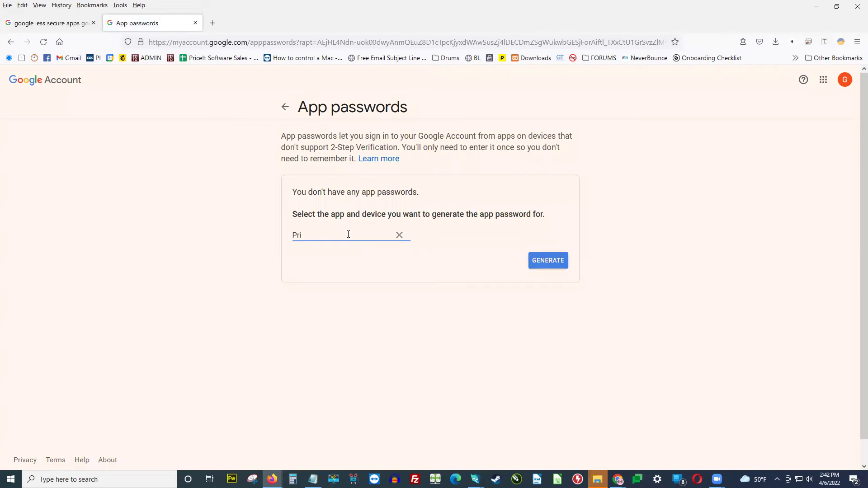
type("ceIt Sof")
type("tware")
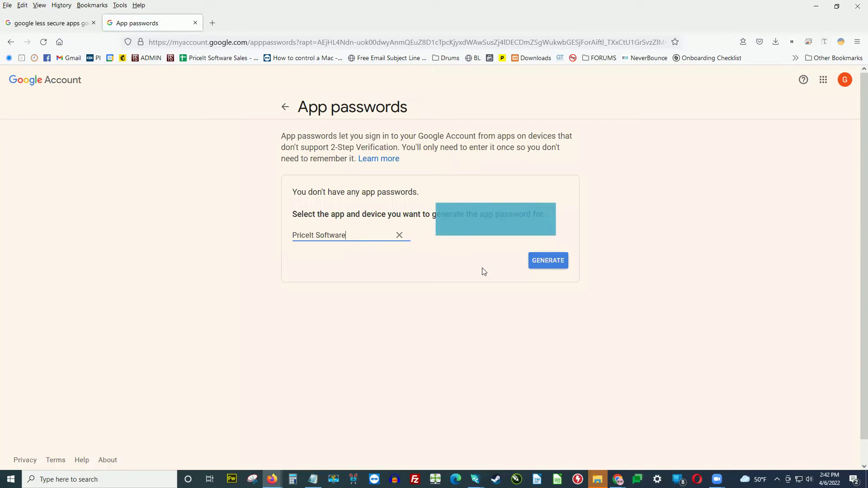
left_click(543, 262)
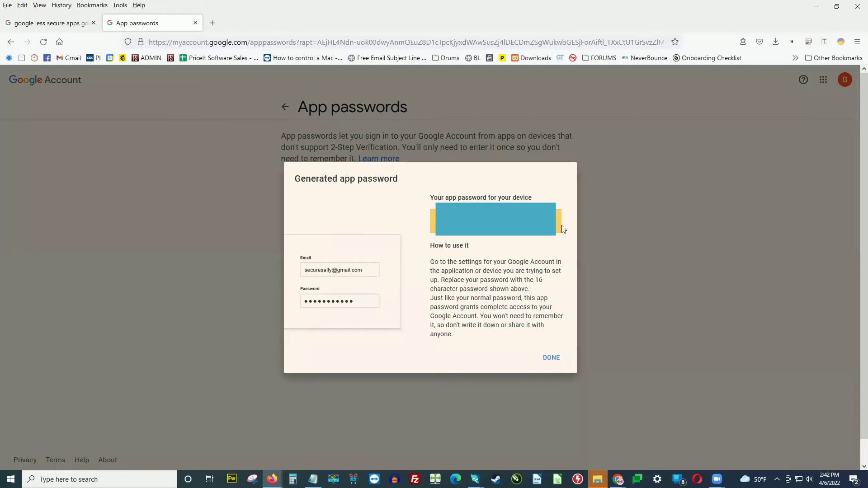
Copy the yellow app password and switch to the PriceIt Master window.
right_click(532, 221)
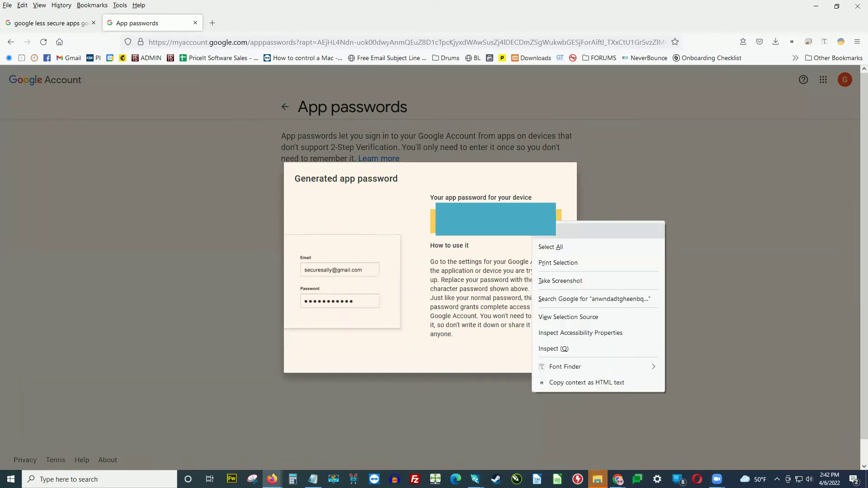
left_click(550, 231)
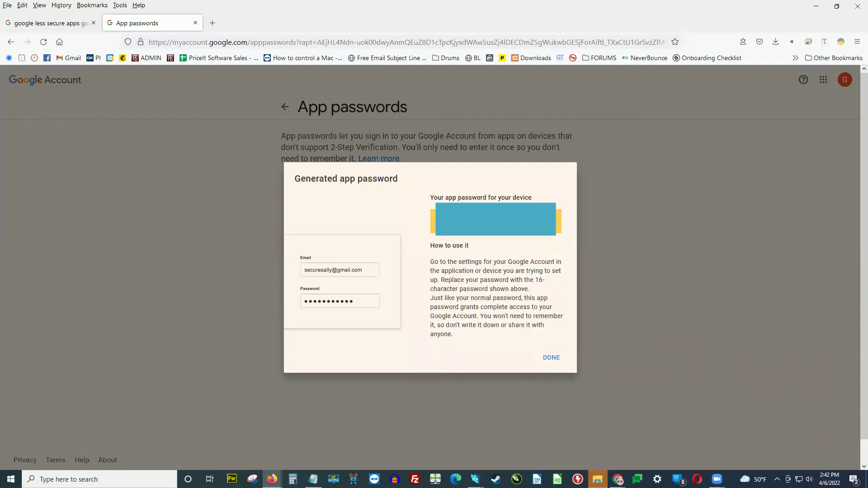
left_click(475, 479)
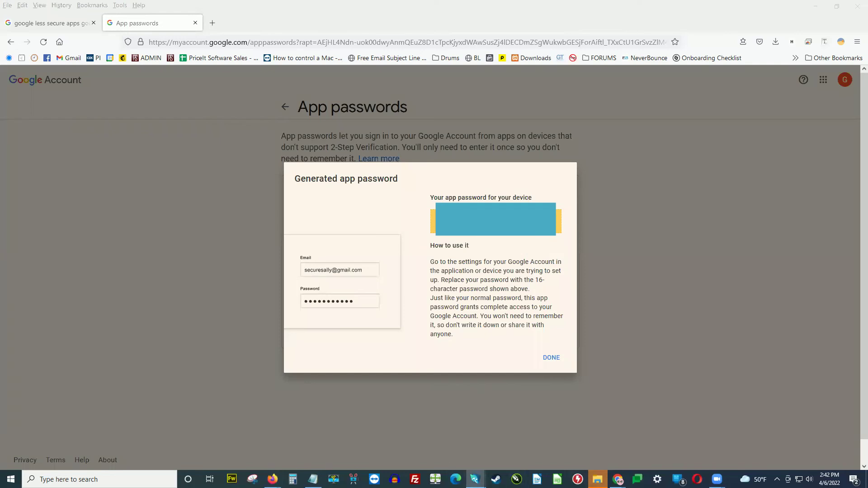
mouse_move(475, 480)
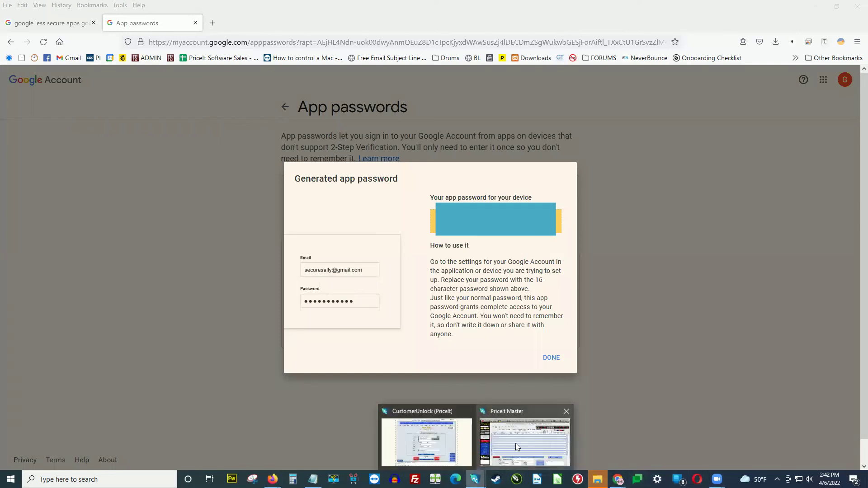
left_click(516, 443)
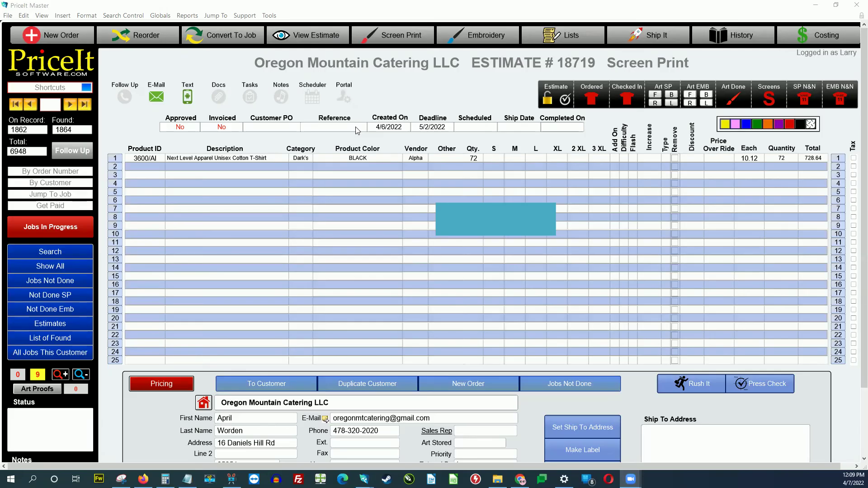
Open Email Settings for the last user, Your PriceIt Login, via Jump To > Support Tables > Users.
left_click(215, 17)
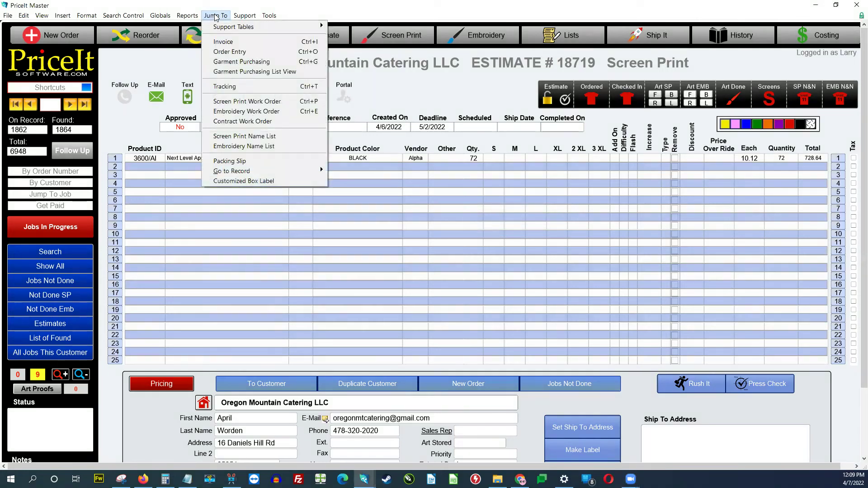
mouse_move(233, 27)
left_click(348, 39)
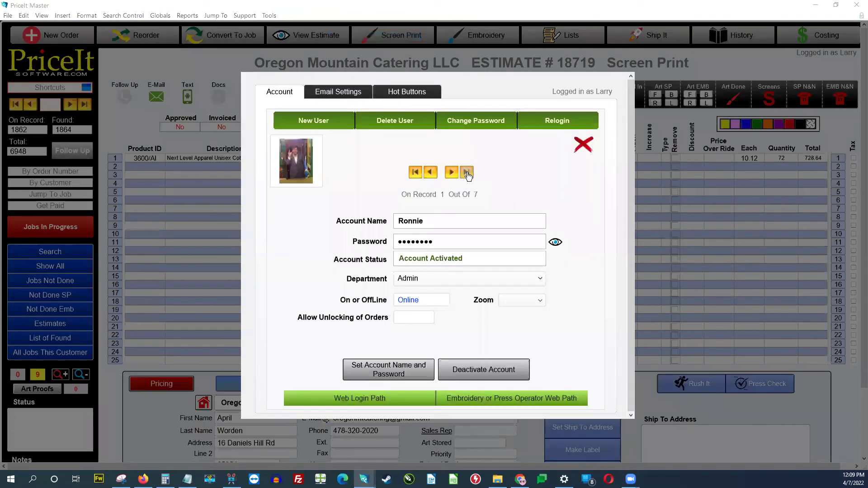
left_click(467, 172)
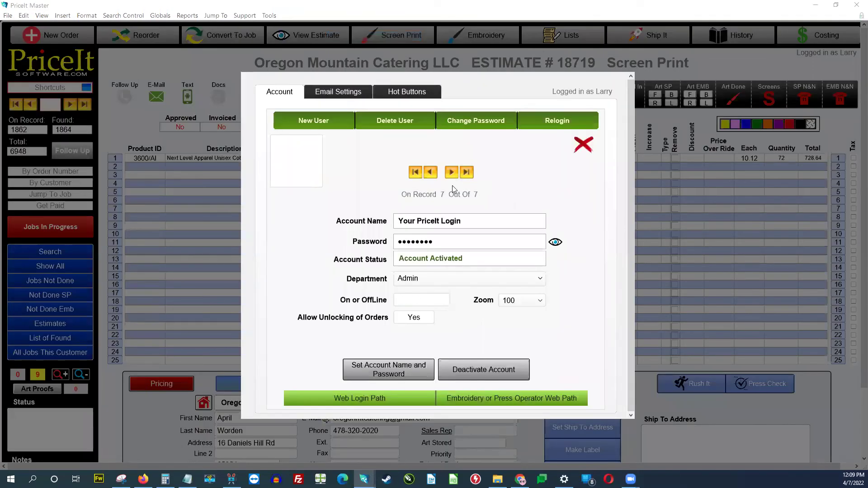
left_click(343, 92)
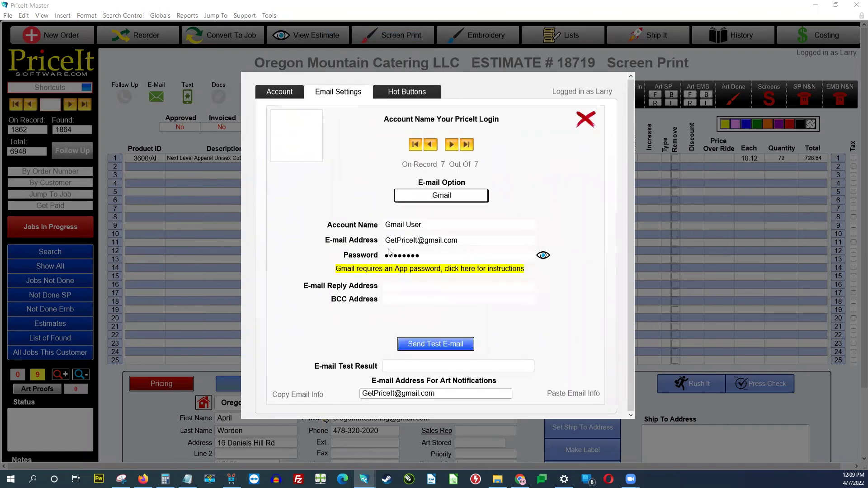
Replace the old Gmail password with the pasted app password and close the Users dialog.
left_click(500, 260)
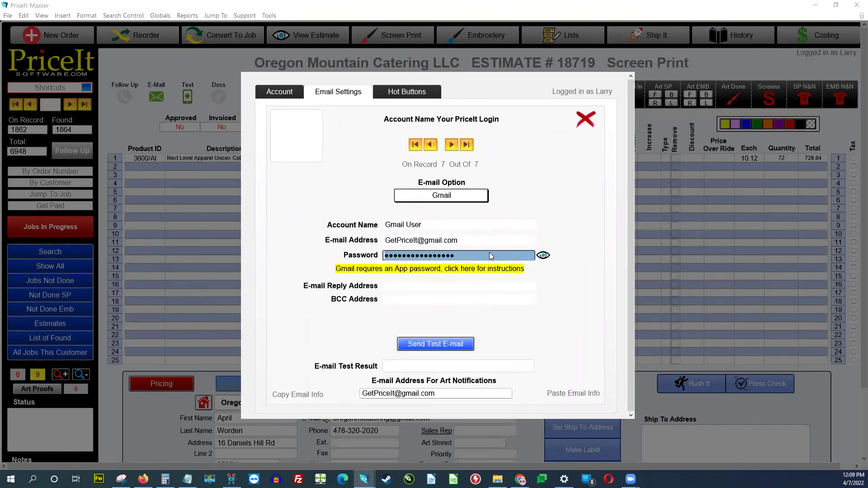
key("BackSpace")
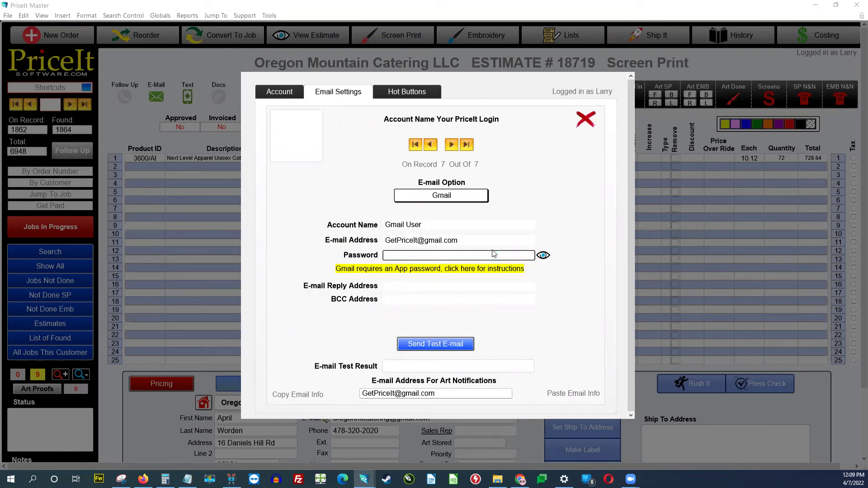
key("ctrl+v")
left_click(468, 370)
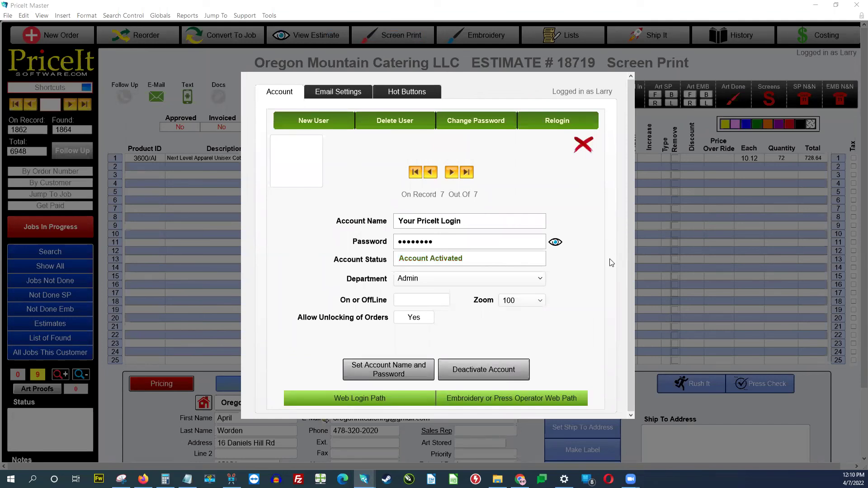
left_click(587, 151)
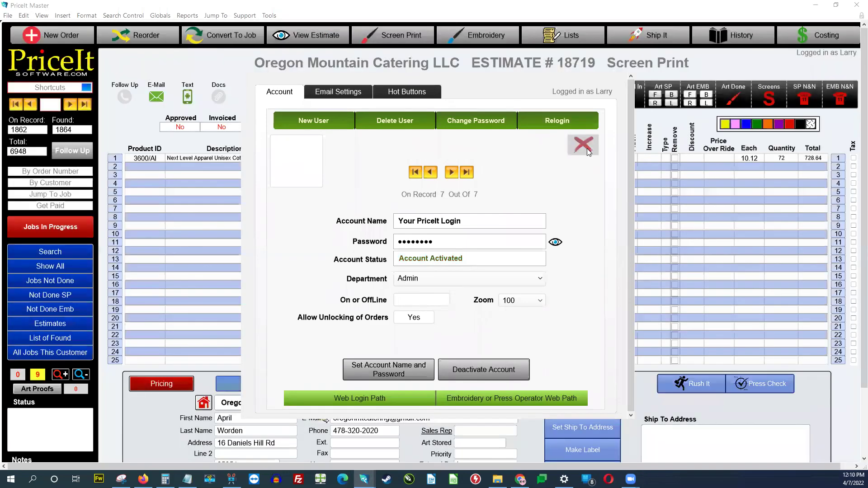
left_click(588, 152)
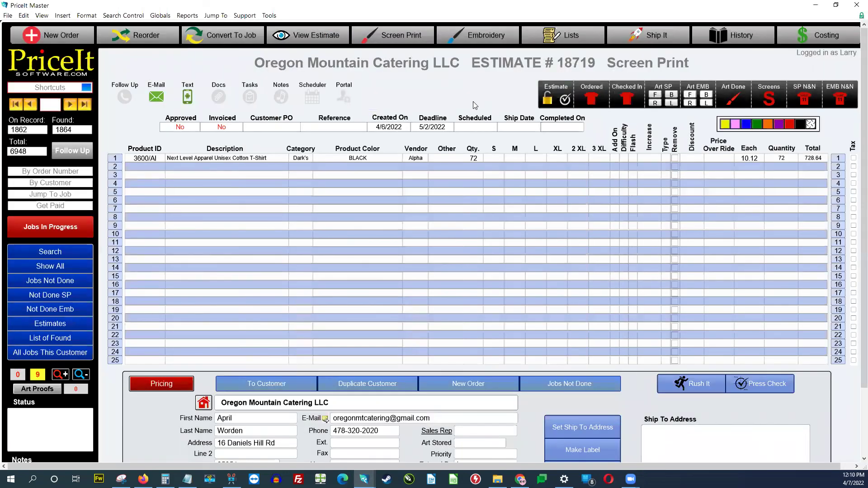